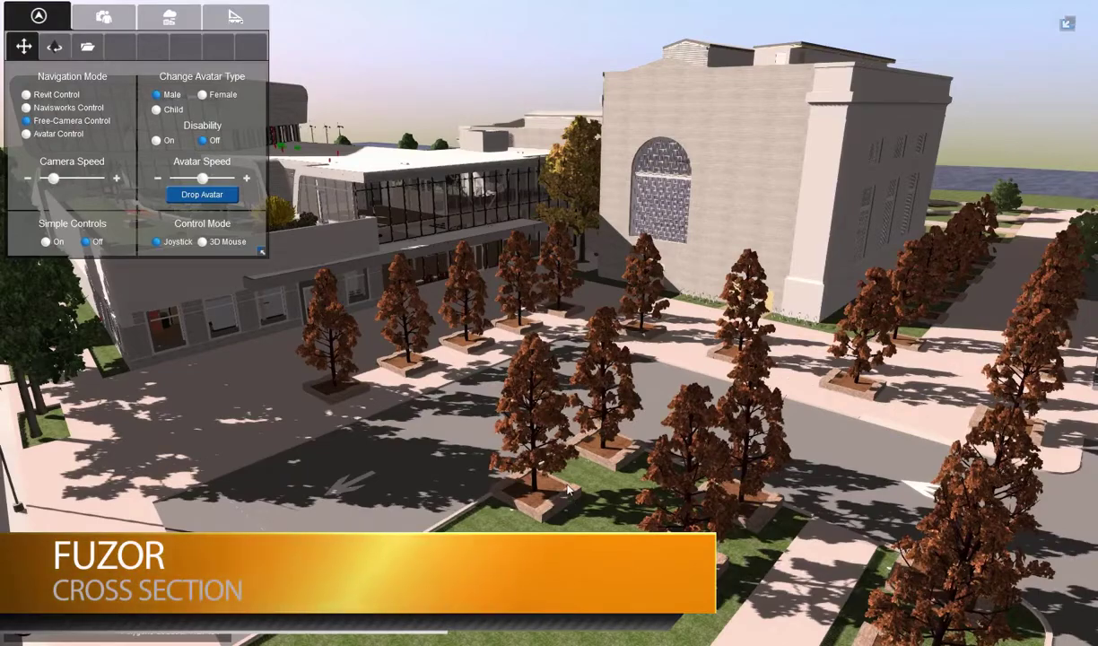
# Enable cross-sectioning in Plane mode and activate Plane1 for placement
pyautogui.moveTo(568, 501); pyautogui.dragTo(629, 482, button='middle')
pyautogui.moveTo(628, 484); pyautogui.dragTo(579, 474)
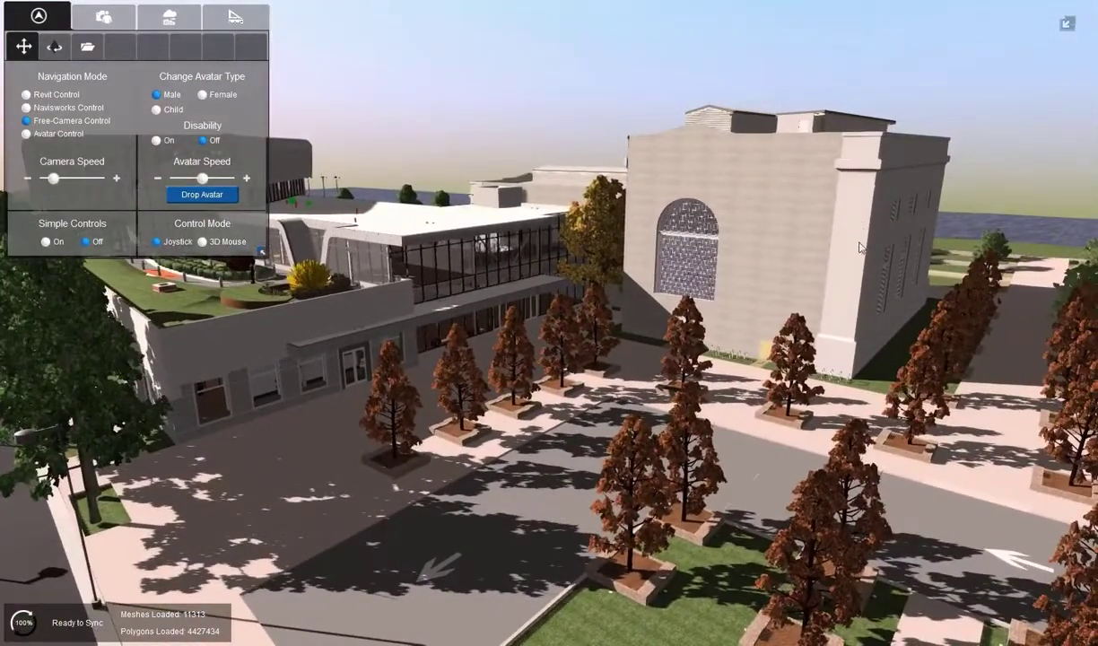
pyautogui.moveTo(453, 458); pyautogui.dragTo(425, 477)
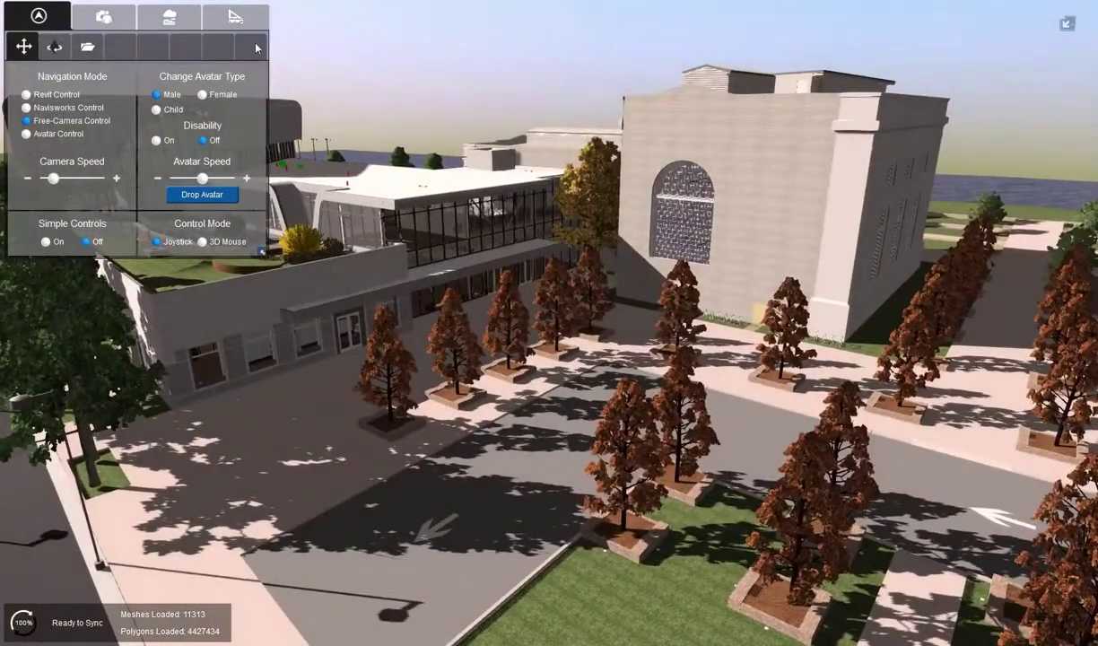
pyautogui.click(236, 19)
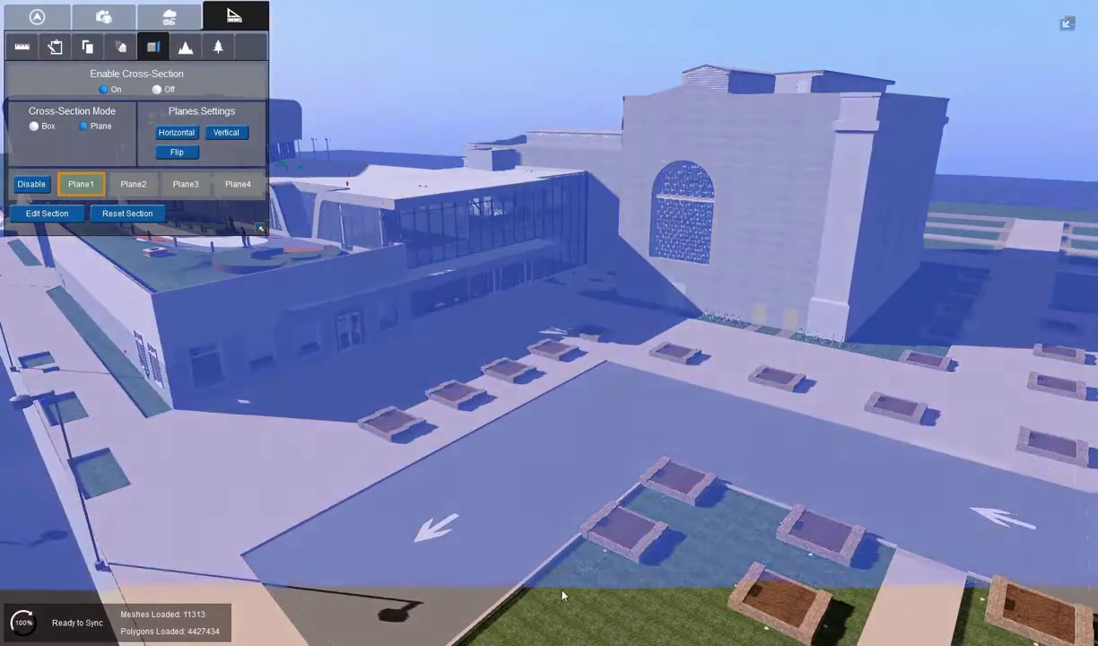
pyautogui.click(77, 185)
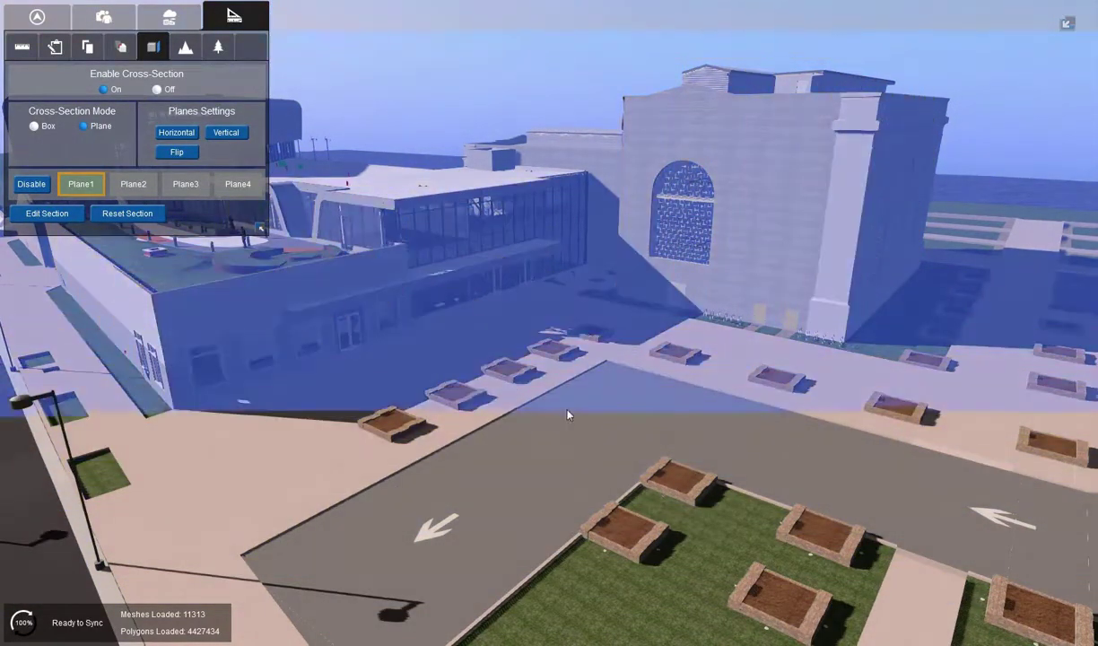
# Place Plane1 as a vertical cut through the low building along the glazed facade behind the roof terrace
pyautogui.scroll(-5, 568, 414)
pyautogui.scroll(-3, 568, 414)
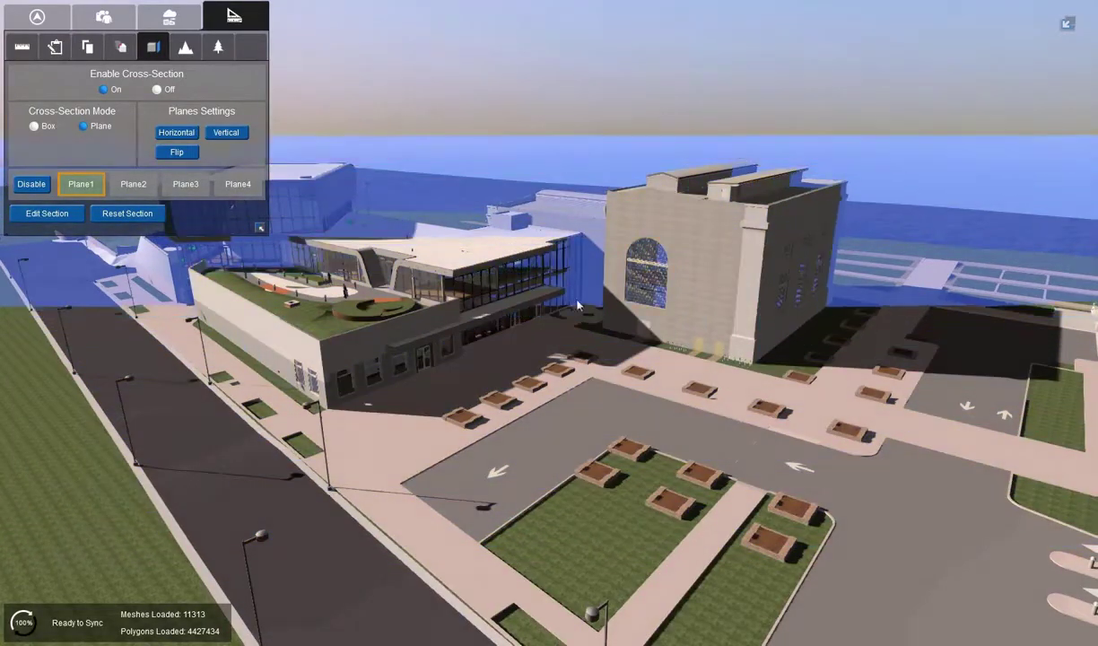
pyautogui.moveTo(567, 477); pyautogui.dragTo(666, 432, button='right')
pyautogui.scroll(1, 667, 431)
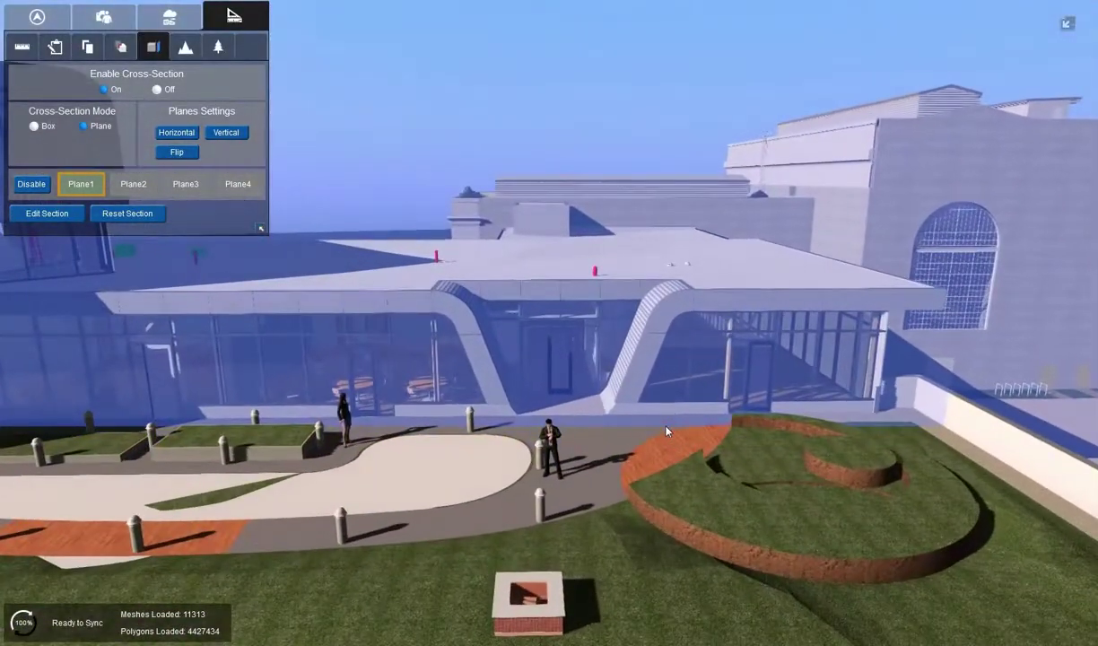
pyautogui.scroll(1, 600, 430)
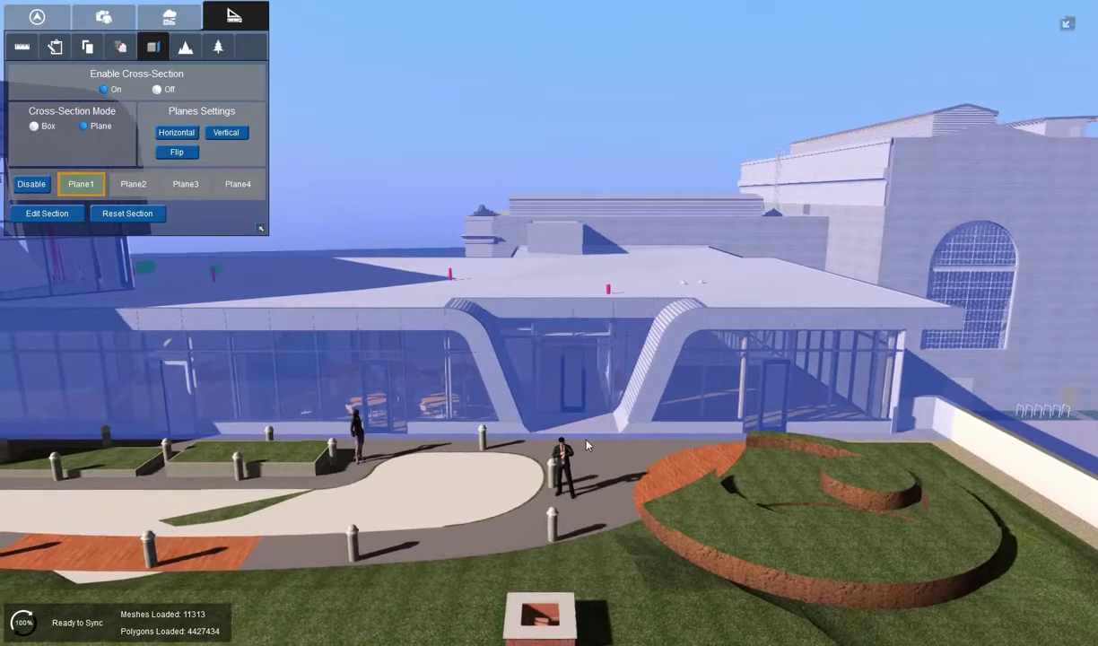
pyautogui.moveTo(584, 438); pyautogui.dragTo(575, 425)
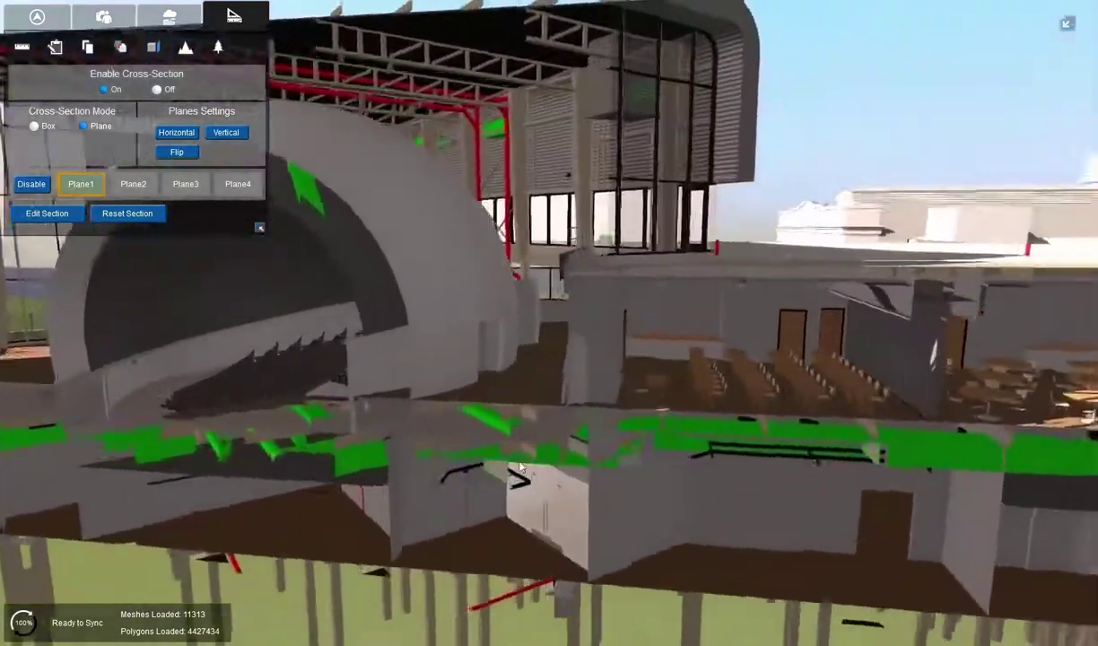
# Inspect the sectioned rooms and ducts, and switch the render color to Abstract
pyautogui.moveTo(522, 467); pyautogui.dragTo(802, 514, button='middle')
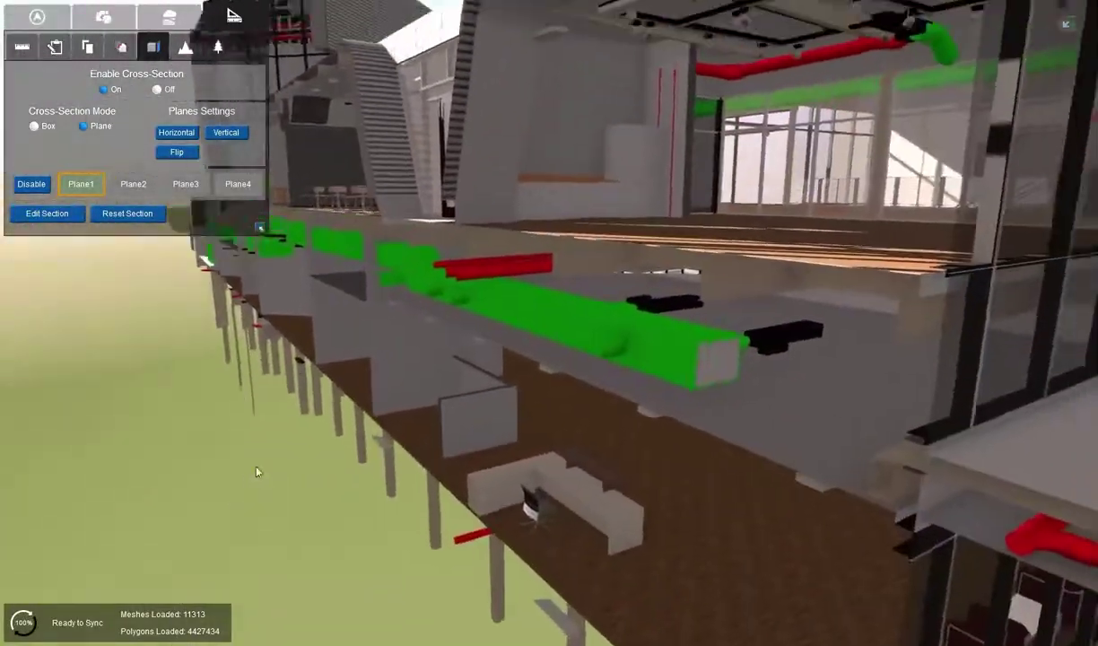
pyautogui.moveTo(257, 468); pyautogui.dragTo(370, 463, button='middle')
pyautogui.moveTo(370, 467); pyautogui.dragTo(696, 456)
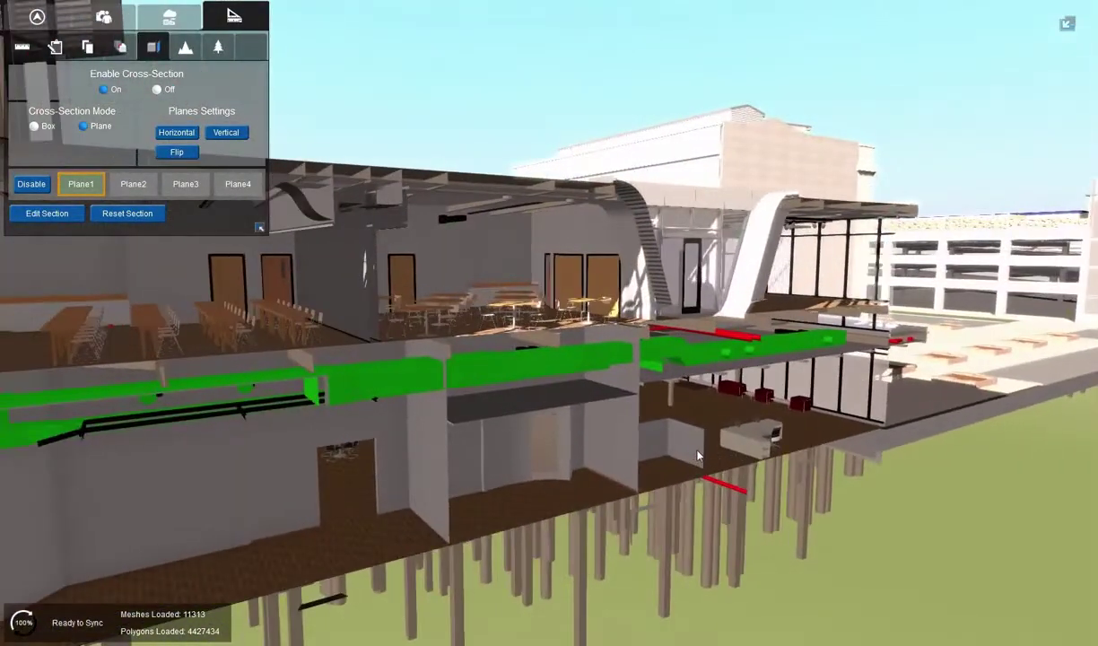
pyautogui.click(104, 18)
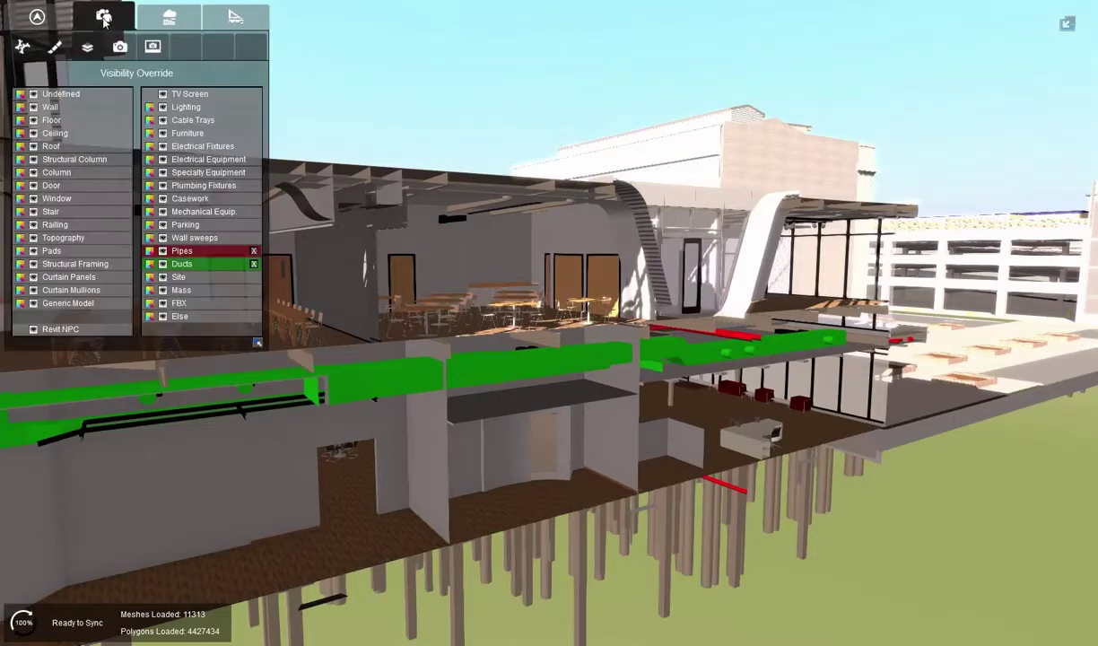
pyautogui.click(61, 50)
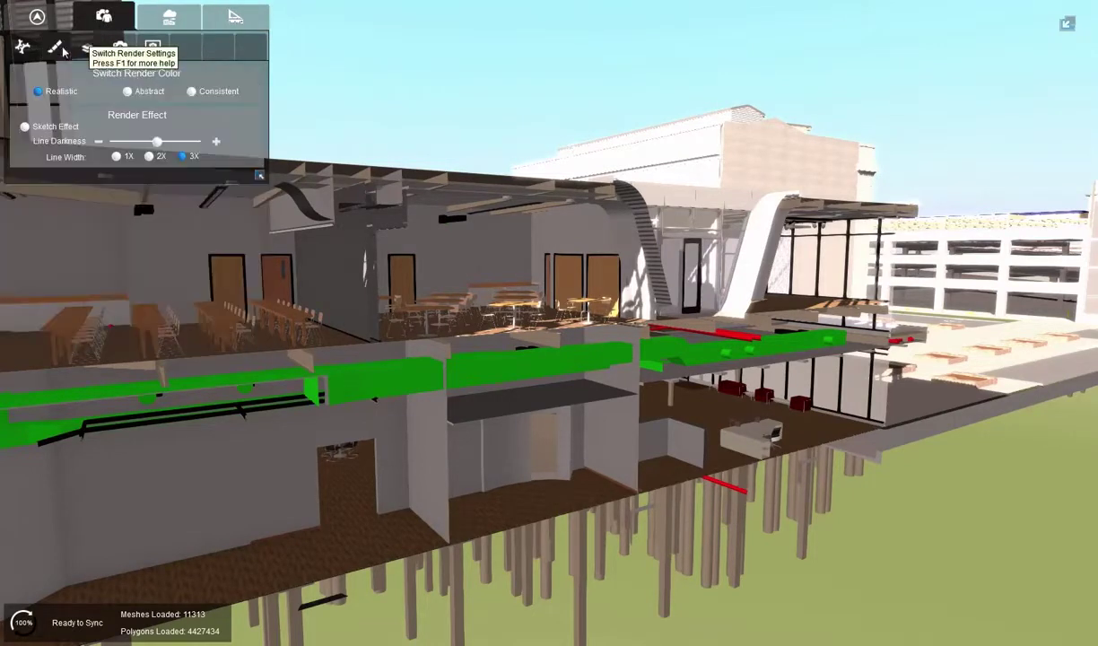
pyautogui.click(128, 91)
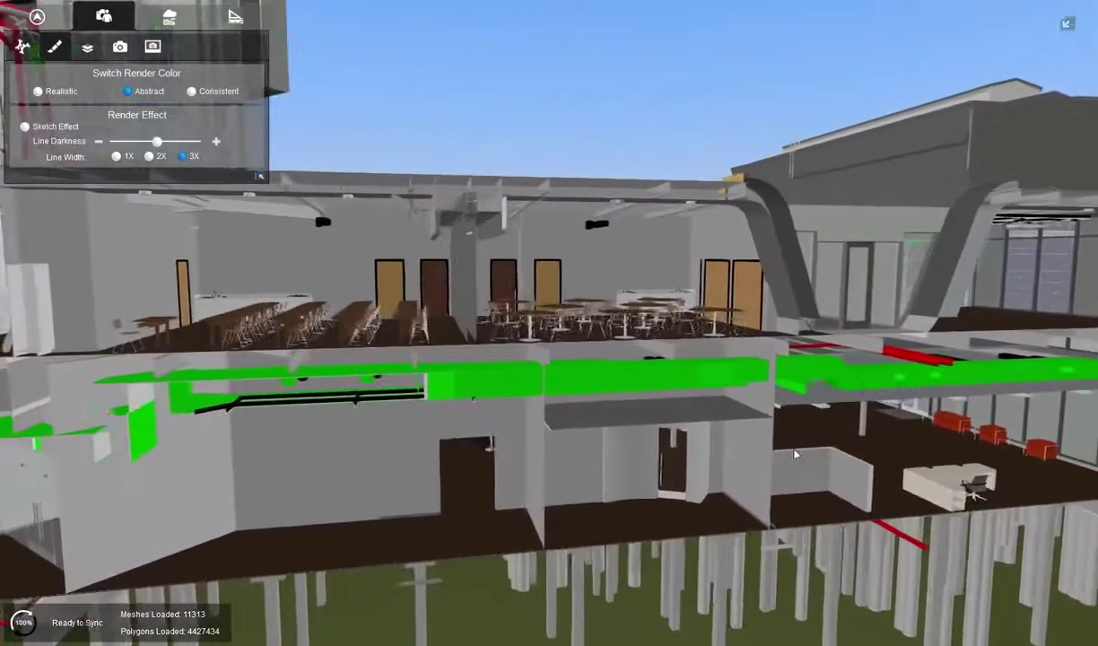
# Enable Plane2 and place it as a vertical cut through the large masonry building, exposing its floors and staircase
pyautogui.moveTo(794, 455); pyautogui.dragTo(594, 535)
pyautogui.press('s')
pyautogui.press('d')
pyautogui.press('d')
pyautogui.click(236, 18)
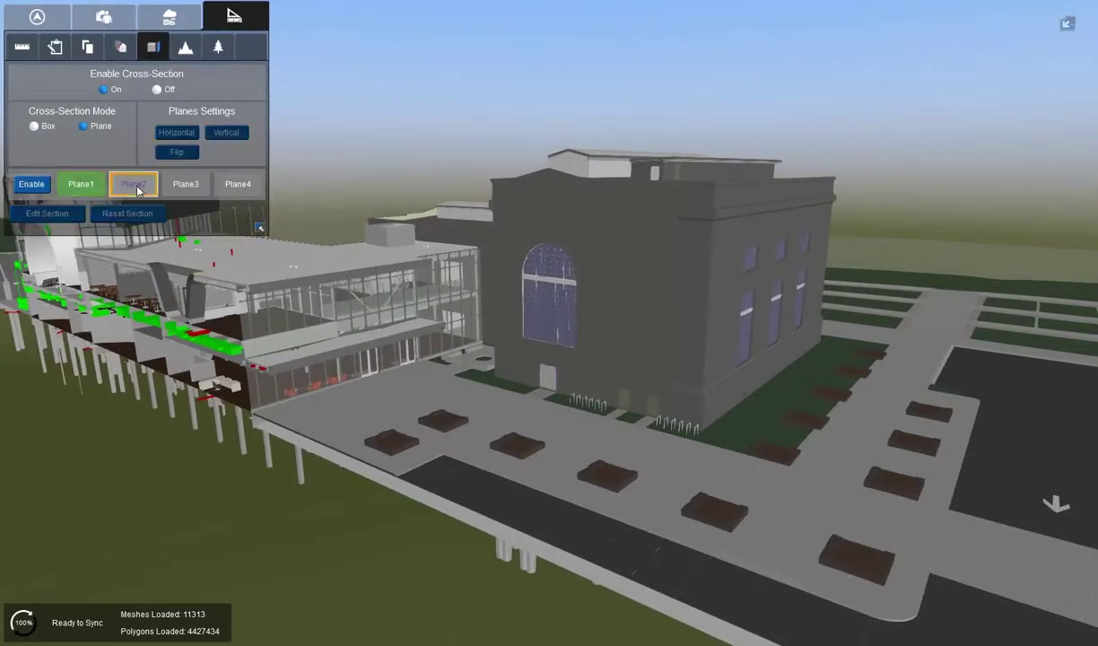
pyautogui.click(34, 185)
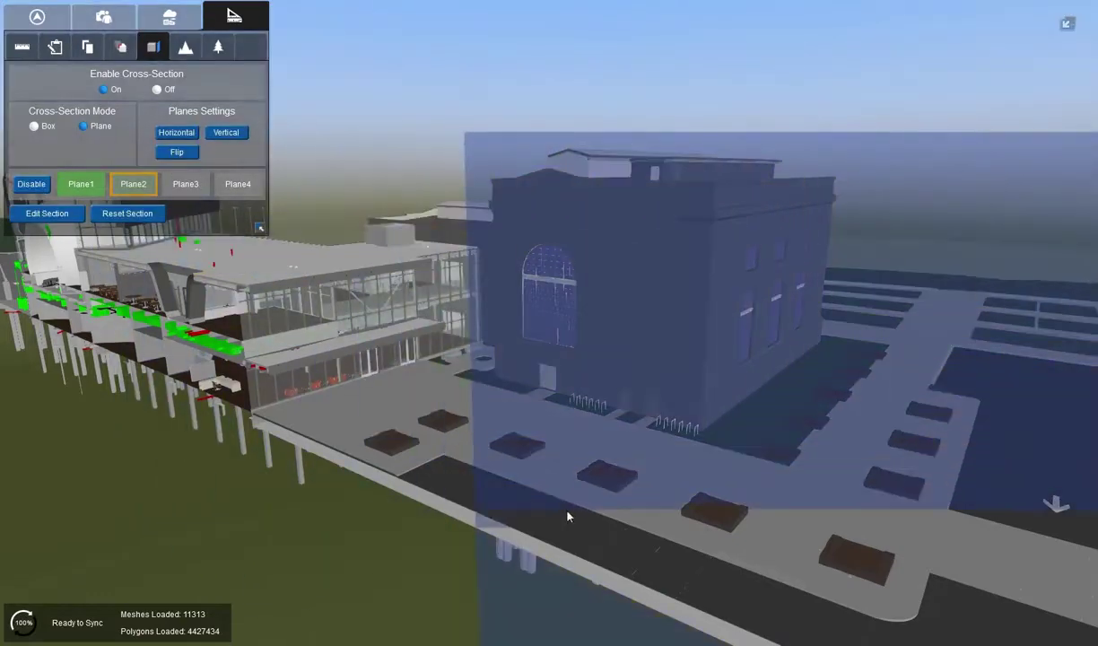
pyautogui.press('d')
pyautogui.press('w')
pyautogui.moveTo(689, 533); pyautogui.dragTo(563, 520, button='right')
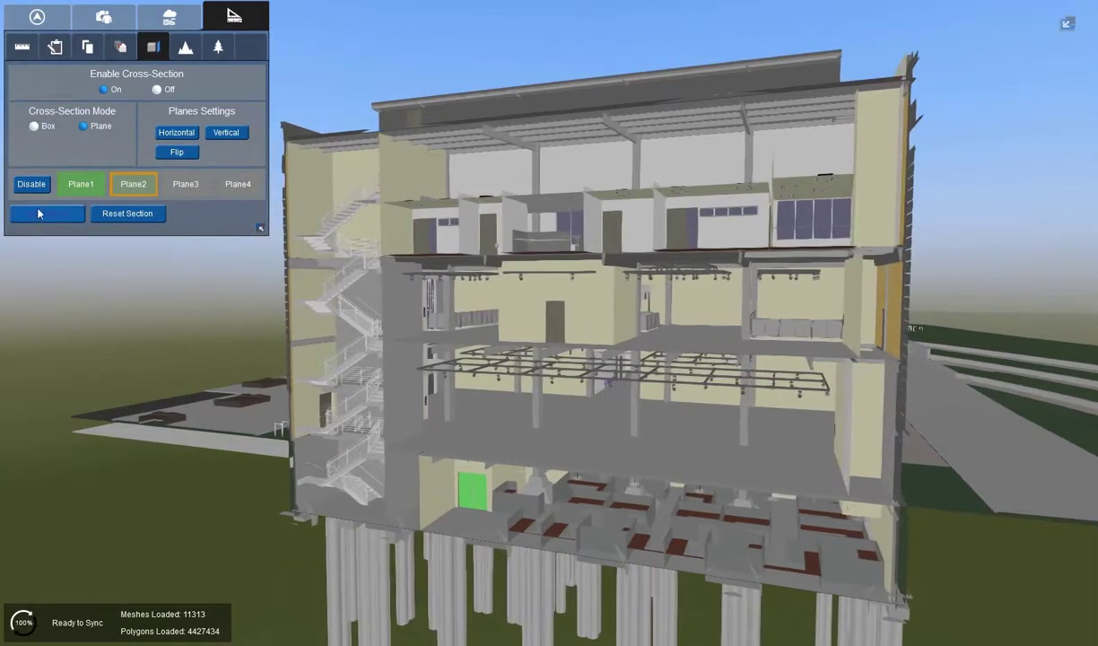
# Edit Plane2's section position to about X -72.10, Y 13.61, Z 23.62 m and finish the transformation
pyautogui.click(38, 213)
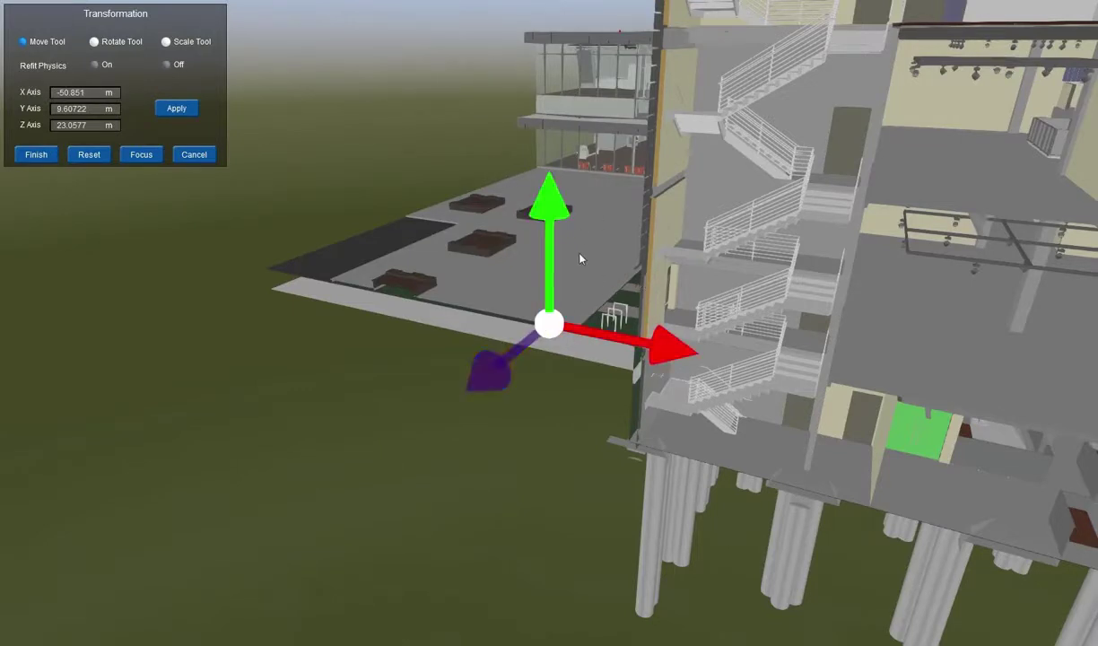
pyautogui.moveTo(554, 210); pyautogui.dragTo(593, 113)
pyautogui.moveTo(652, 350); pyautogui.dragTo(941, 331)
pyautogui.moveTo(556, 209); pyautogui.dragTo(549, 326)
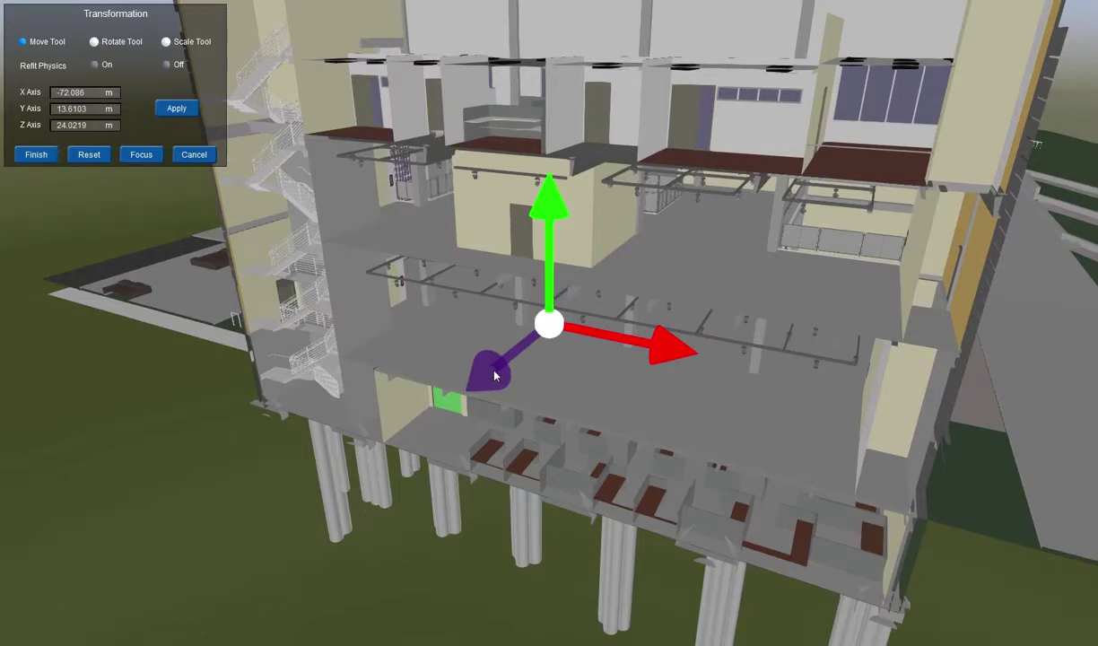
pyautogui.moveTo(494, 376); pyautogui.dragTo(409, 431)
pyautogui.moveTo(413, 476); pyautogui.dragTo(267, 235)
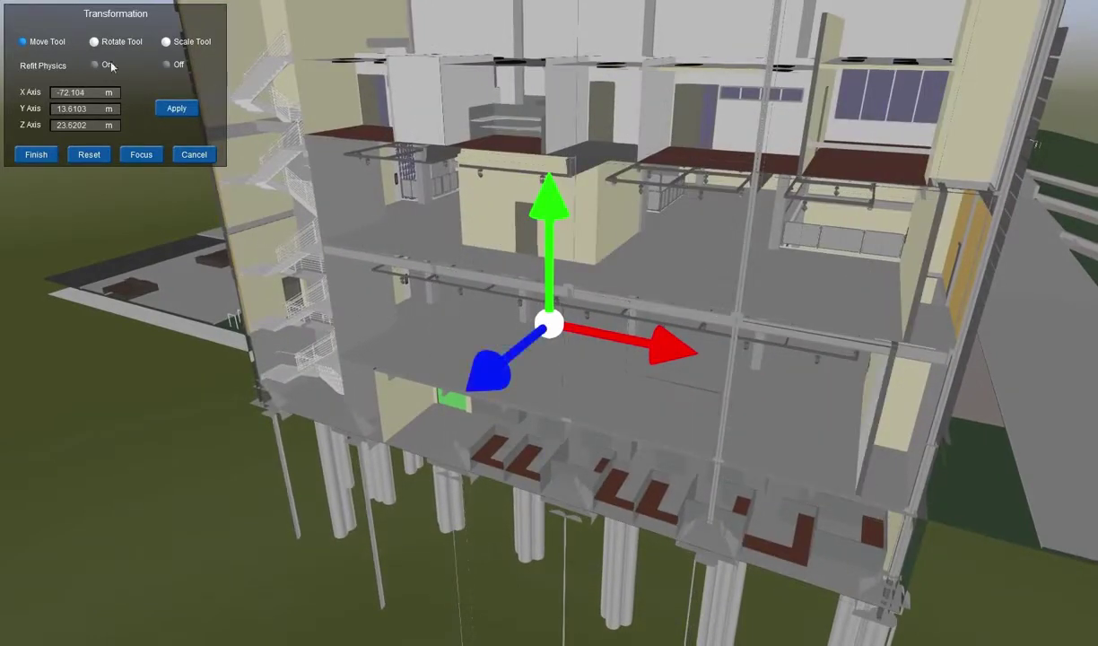
pyautogui.click(32, 158)
# Activate Plane3 and place it as a vertical cut through the domed theatre wing on the opposite side of the model
pyautogui.moveTo(507, 269); pyautogui.dragTo(1071, 519, button='right')
pyautogui.moveTo(628, 323); pyautogui.dragTo(1096, 303, button='right')
pyautogui.moveTo(1096, 303); pyautogui.dragTo(1028, 294)
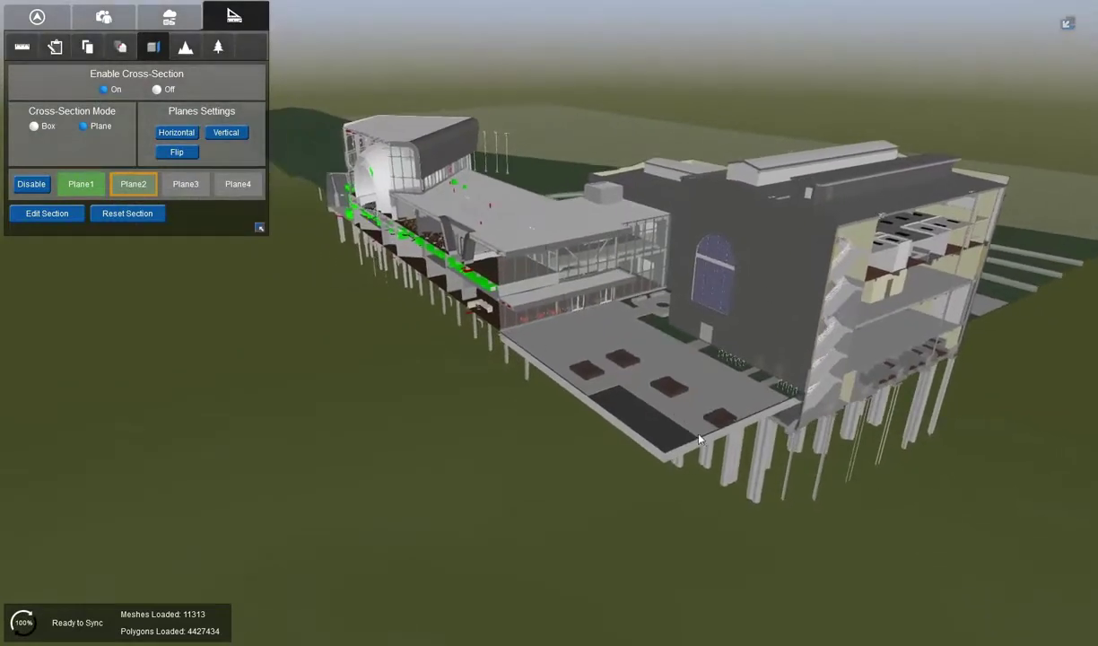
pyautogui.moveTo(1051, 265); pyautogui.dragTo(697, 269, button='right')
pyautogui.scroll(3, 915, 357)
pyautogui.scroll(3, 917, 359)
pyautogui.press('w')
pyautogui.moveTo(697, 269); pyautogui.dragTo(442, 280)
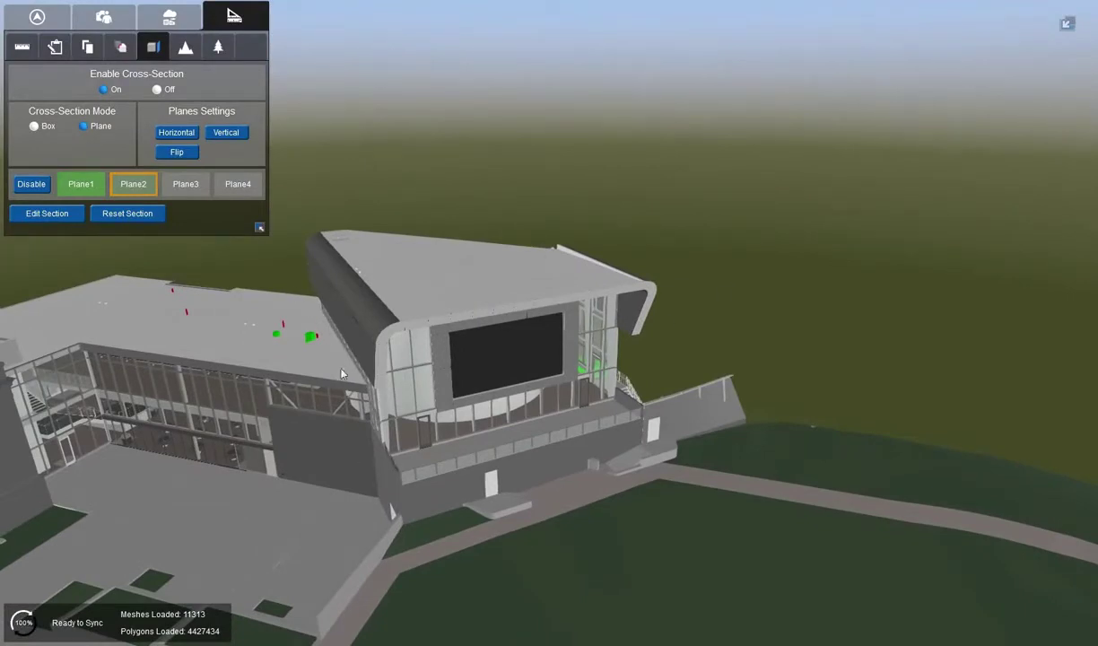
pyautogui.moveTo(379, 454); pyautogui.dragTo(495, 333)
pyautogui.moveTo(441, 400); pyautogui.dragTo(205, 480)
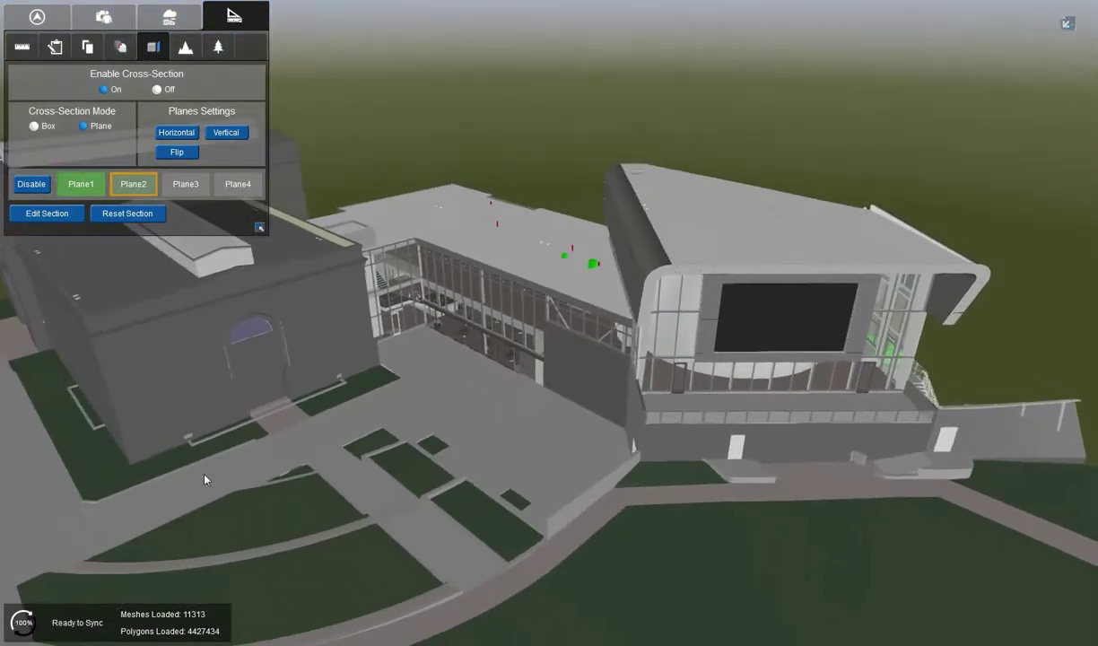
pyautogui.click(184, 185)
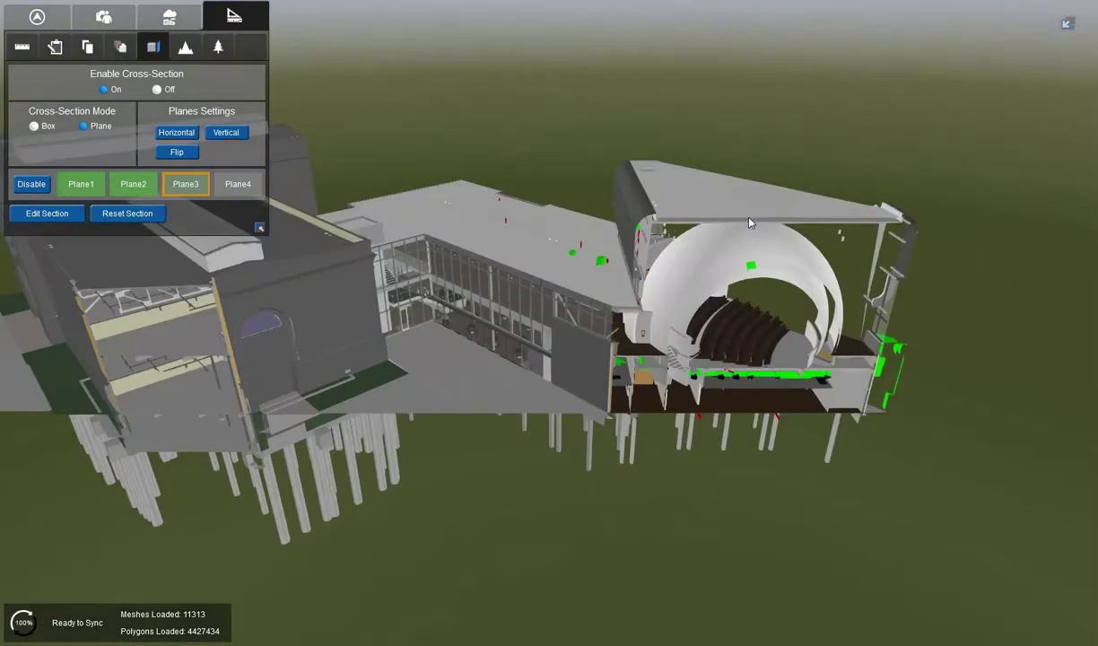
# Activate Plane4, orient it horizontally and place it to cut the building open from above
pyautogui.moveTo(485, 238); pyautogui.dragTo(694, 319)
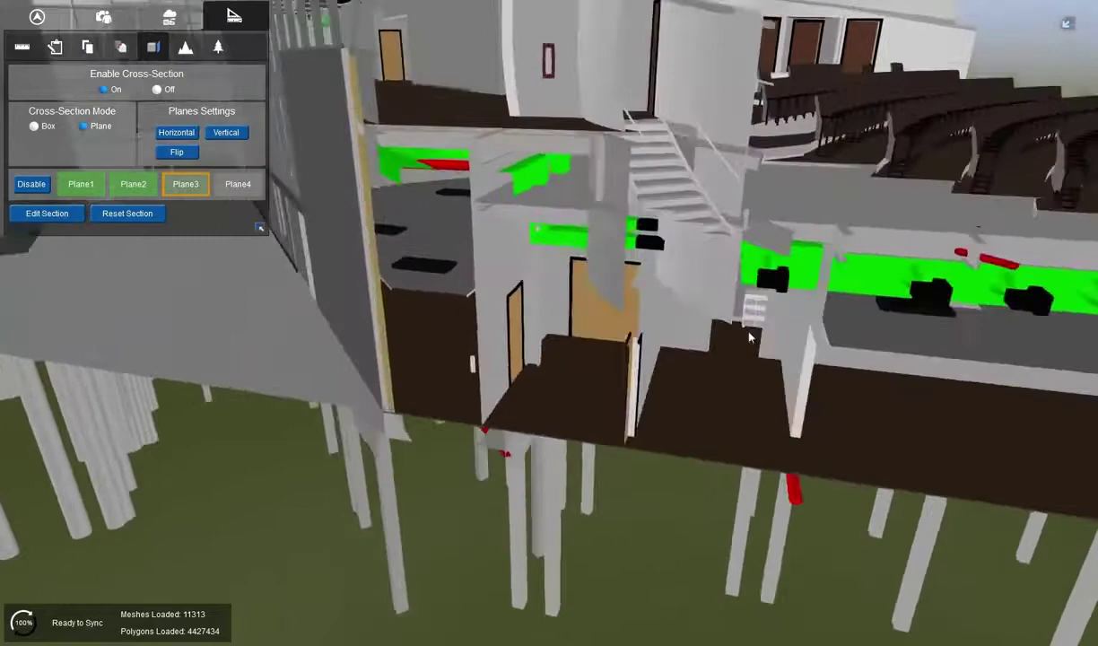
pyautogui.moveTo(750, 337); pyautogui.dragTo(662, 266)
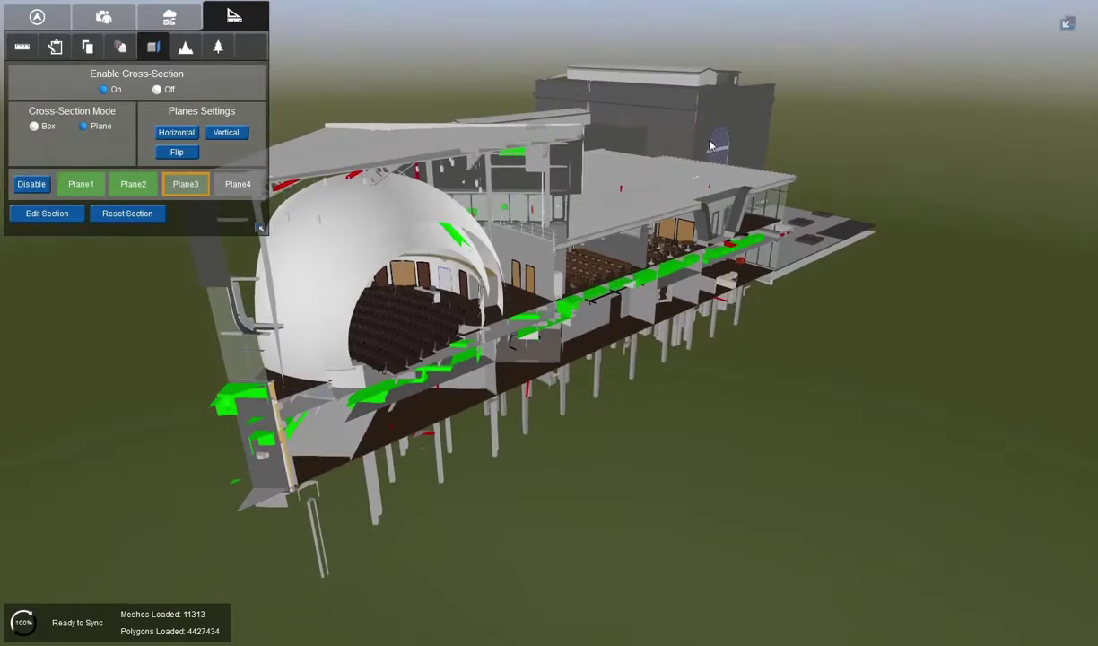
pyautogui.moveTo(708, 149); pyautogui.dragTo(466, 484, button='right')
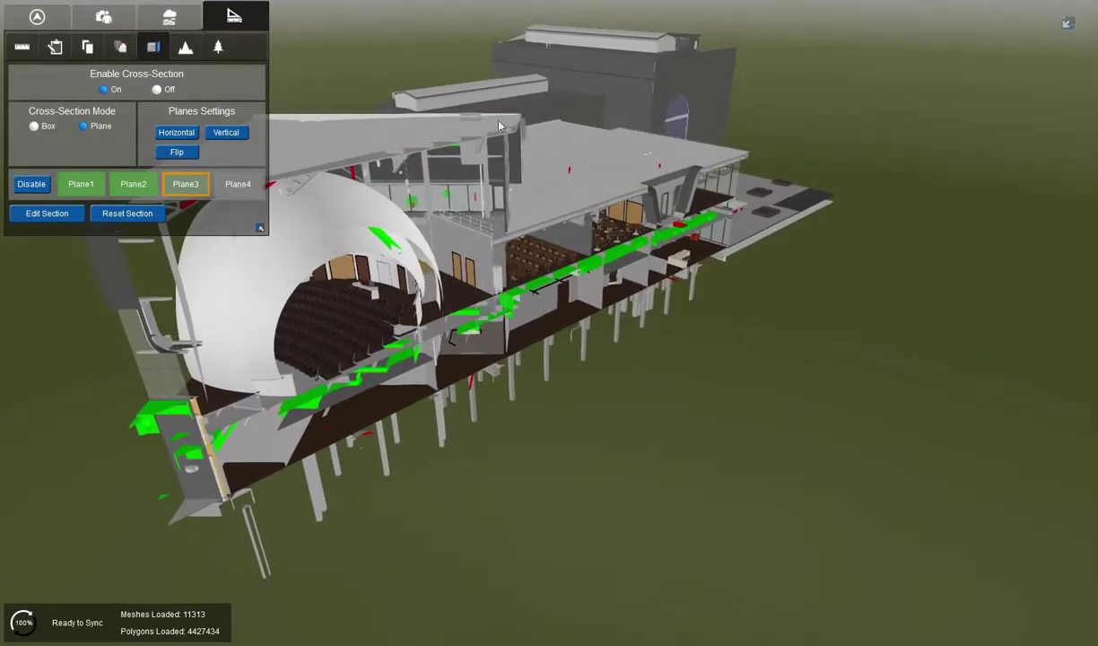
pyautogui.click(238, 185)
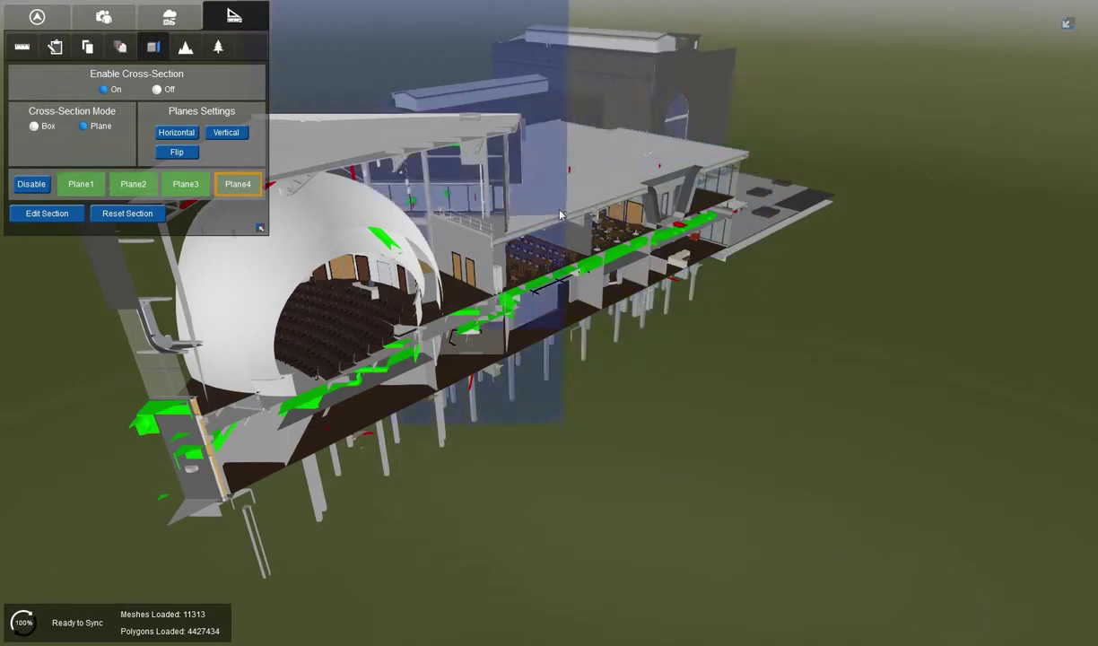
pyautogui.click(176, 132)
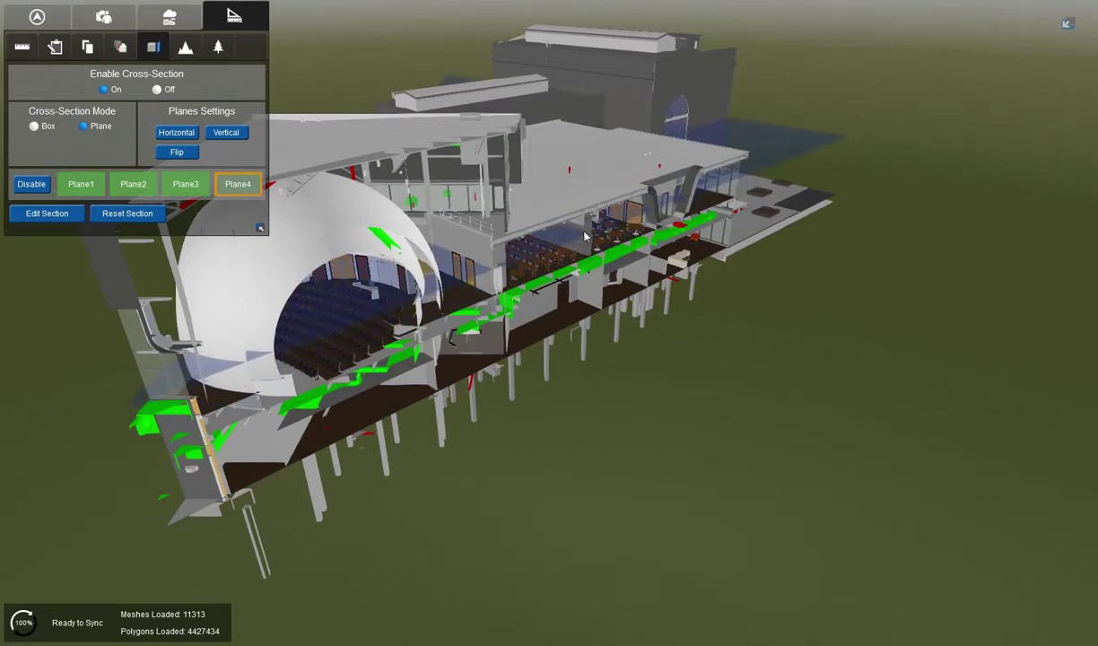
pyautogui.click(584, 236)
# Lower the horizontal Plane4 cut to about Y 13.77 m, finish the edit and inspect the exposed floor
pyautogui.moveTo(852, 253); pyautogui.dragTo(727, 348)
pyautogui.press('w')
pyautogui.press('s')
pyautogui.moveTo(726, 346); pyautogui.dragTo(830, 2, button='middle')
pyautogui.moveTo(847, 473); pyautogui.dragTo(859, 348)
pyautogui.click(51, 218)
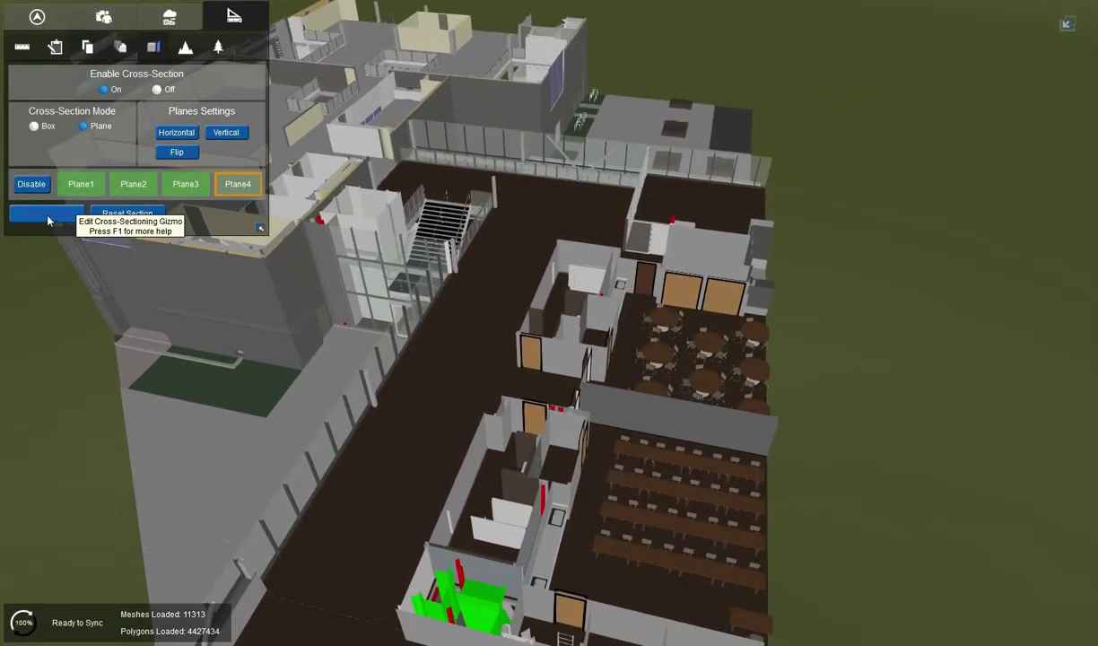
pyautogui.click(49, 220)
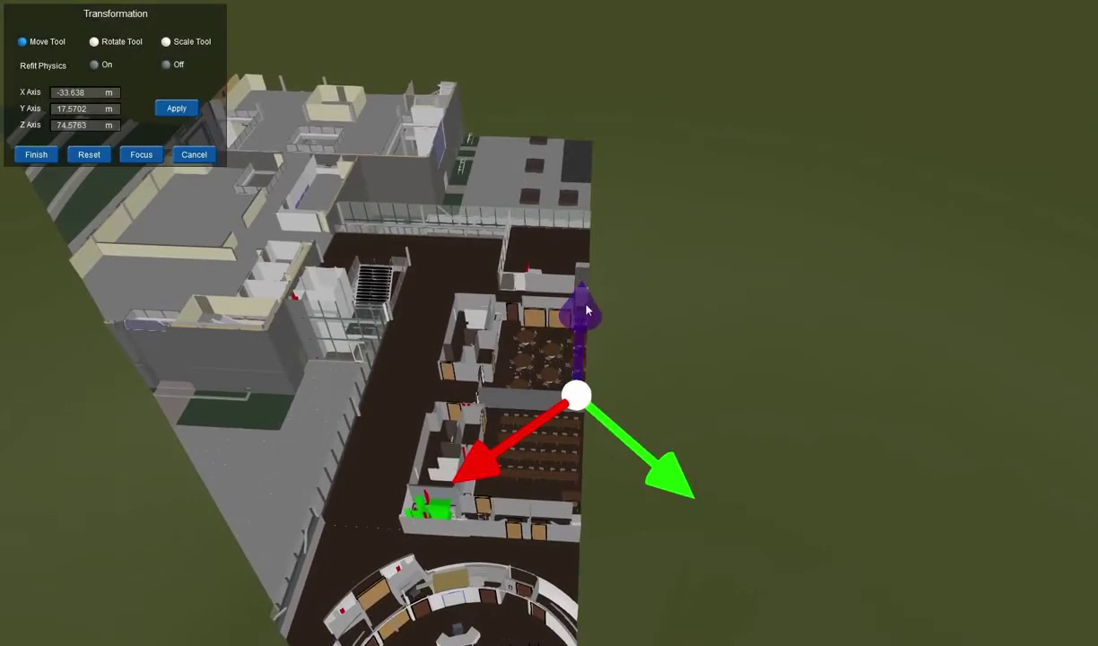
pyautogui.moveTo(582, 313); pyautogui.dragTo(599, 420)
pyautogui.moveTo(878, 464); pyautogui.dragTo(805, 599, button='right')
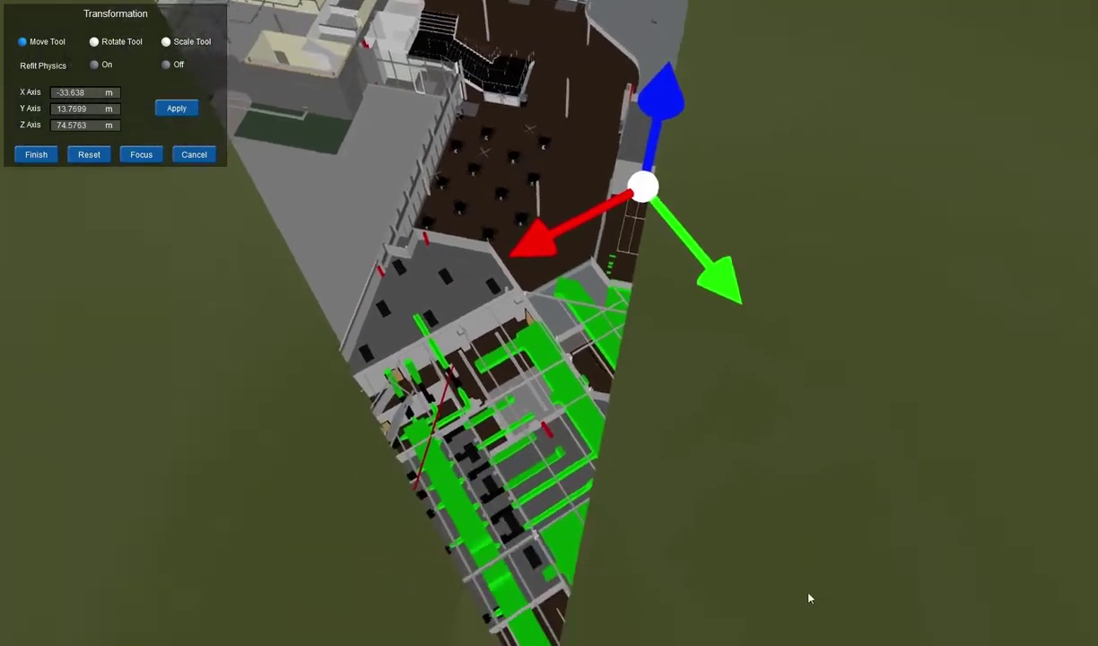
pyautogui.moveTo(572, 539); pyautogui.dragTo(653, 240)
pyautogui.click(36, 155)
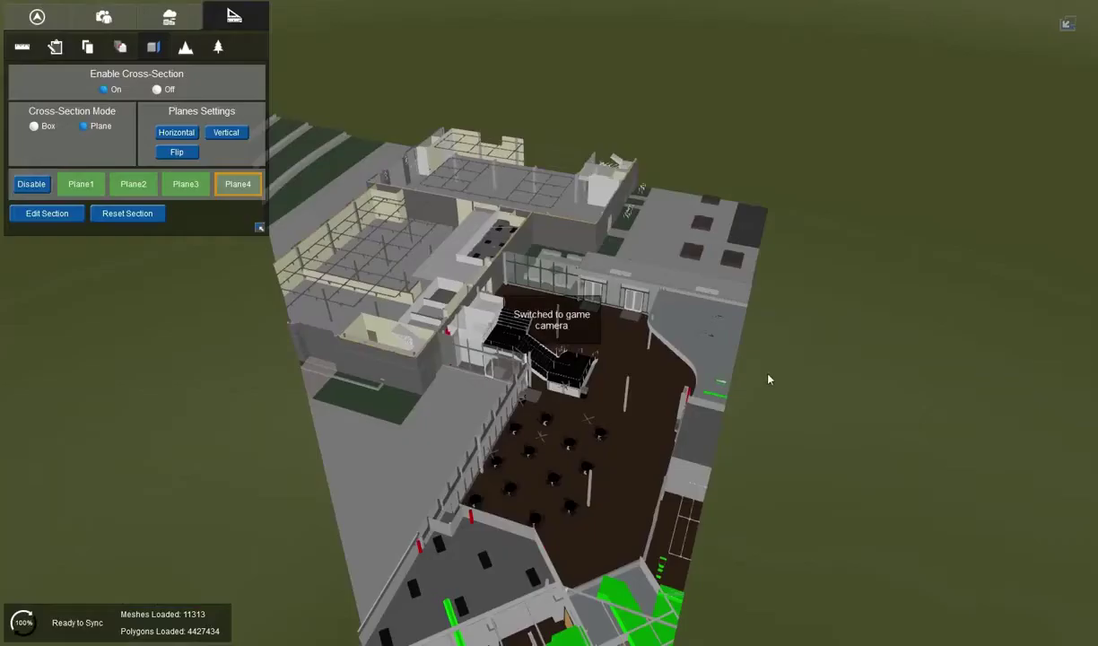
pyautogui.moveTo(777, 379); pyautogui.dragTo(704, 373, button='right')
pyautogui.moveTo(704, 372); pyautogui.dragTo(132, 320)
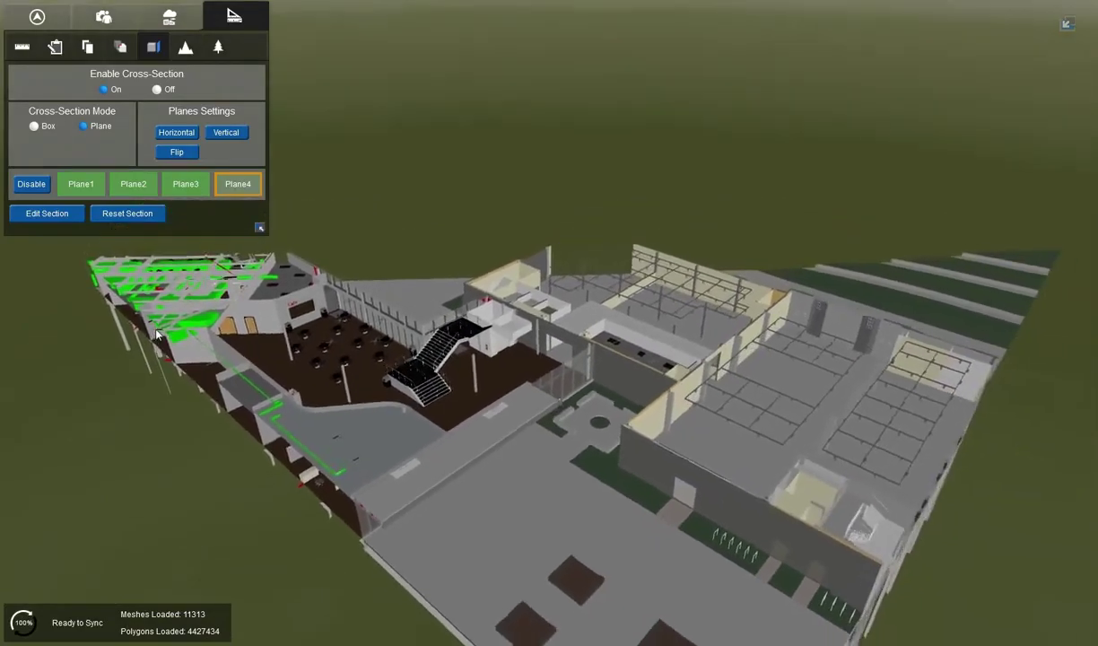